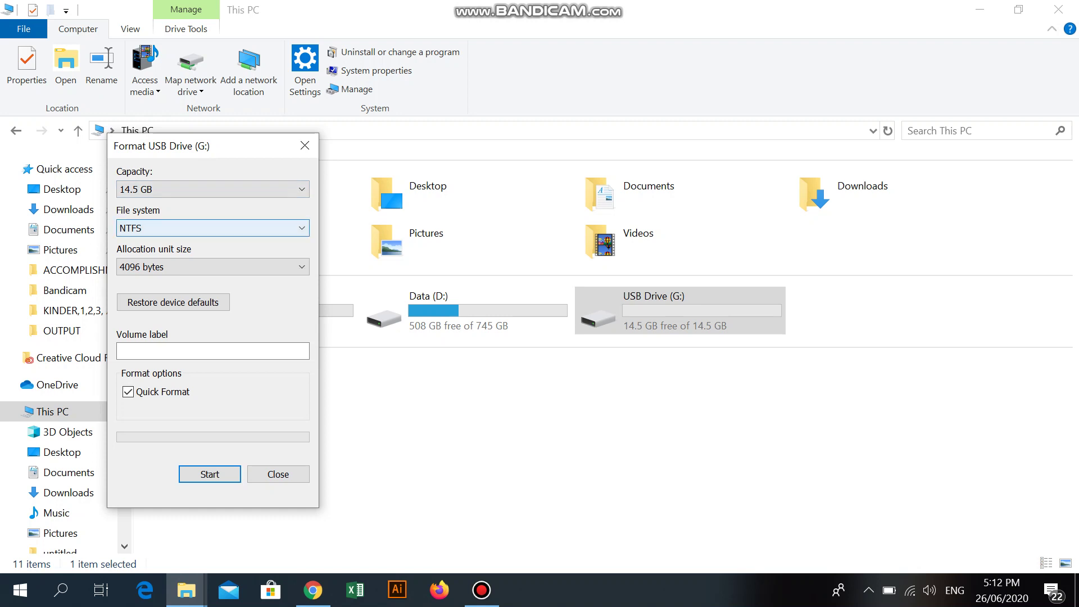
Check the NTFS file system choice for USB Drive (G:) and close the format dialog
{"action": "left_click", "coordinate": [213, 228]}
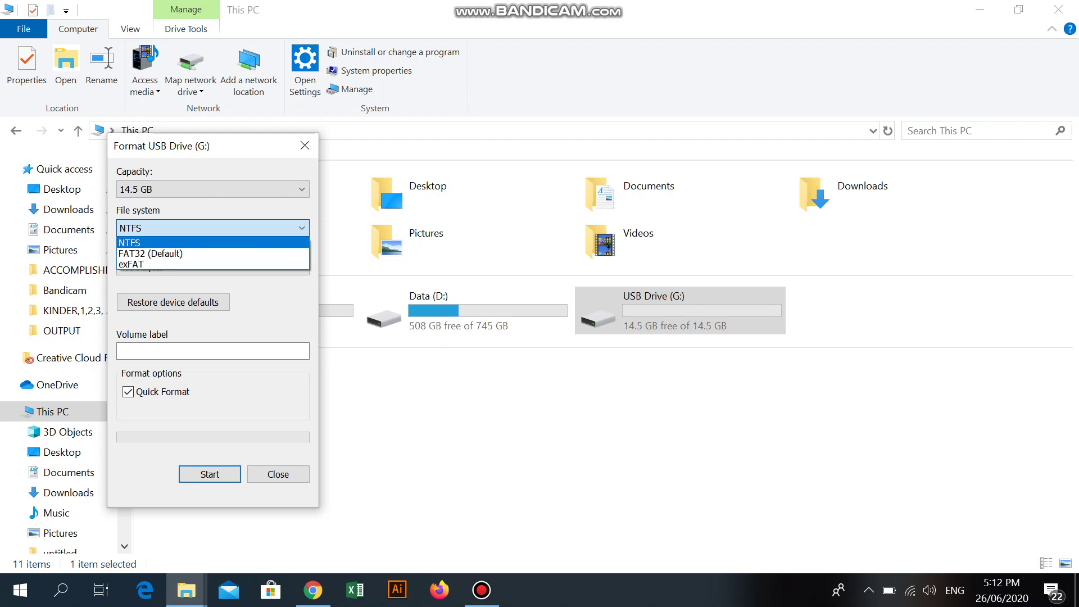
{"action": "left_click", "coordinate": [212, 243]}
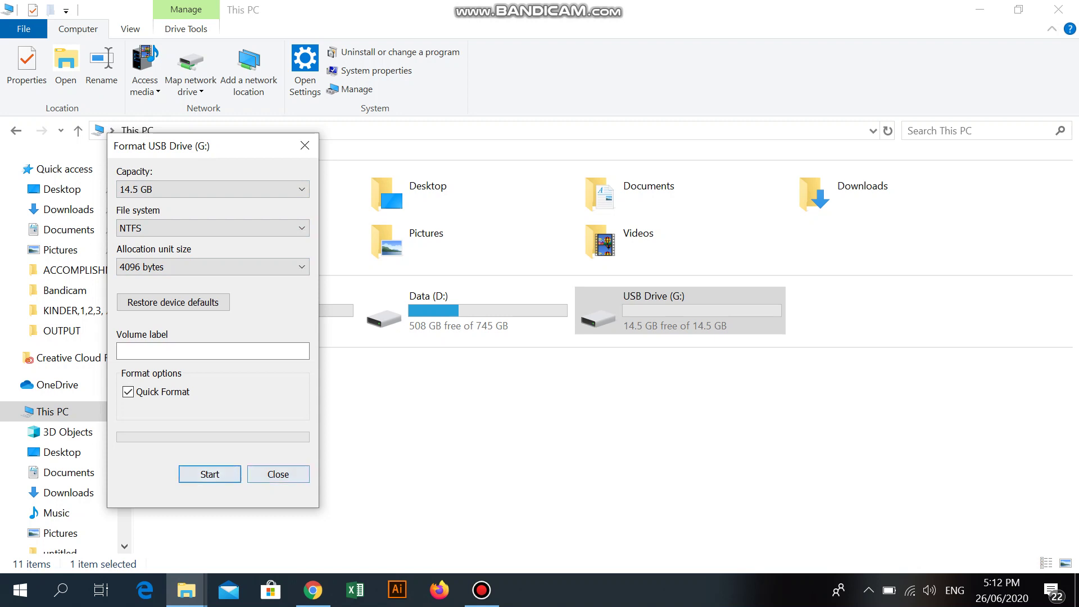
{"action": "left_click", "coordinate": [278, 473]}
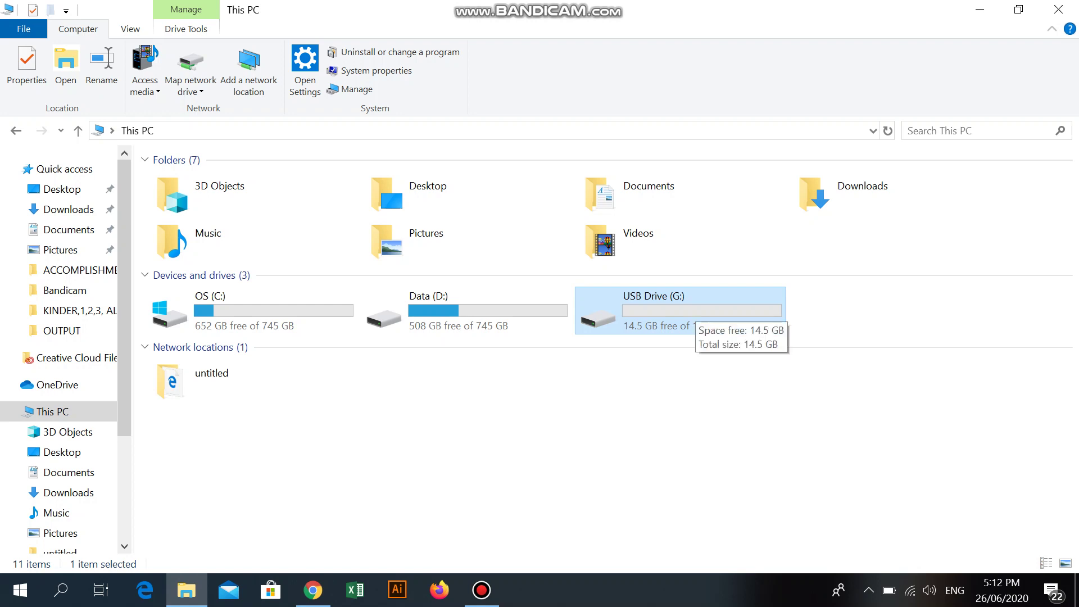
Create a folder named PUT YOUR FILES HERE in the root of USB Drive (G:)
{"action": "double_click", "coordinate": [695, 310]}
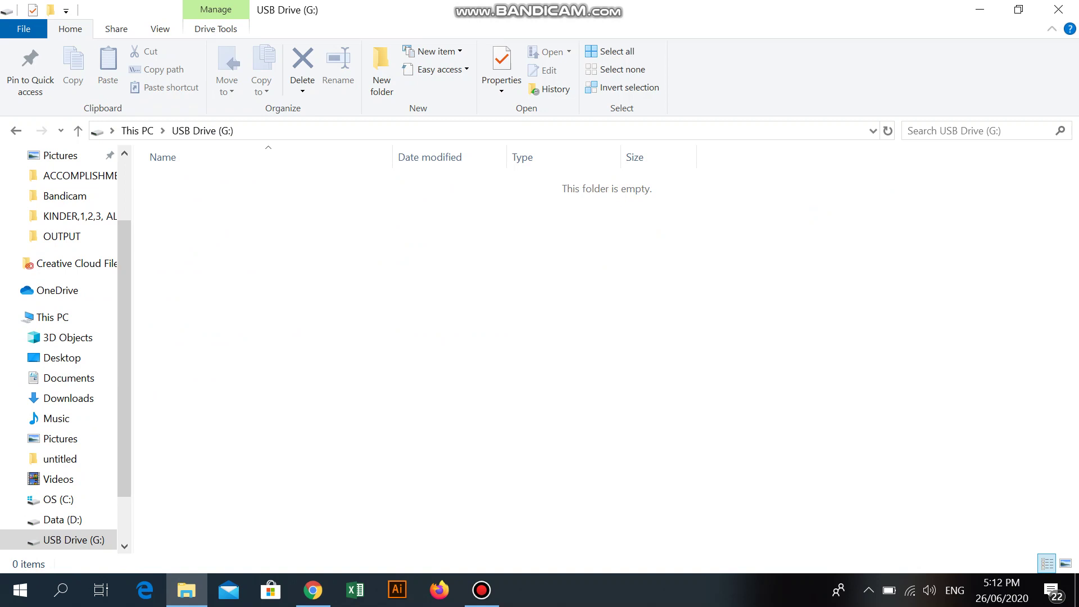
{"action": "right_click", "coordinate": [492, 264]}
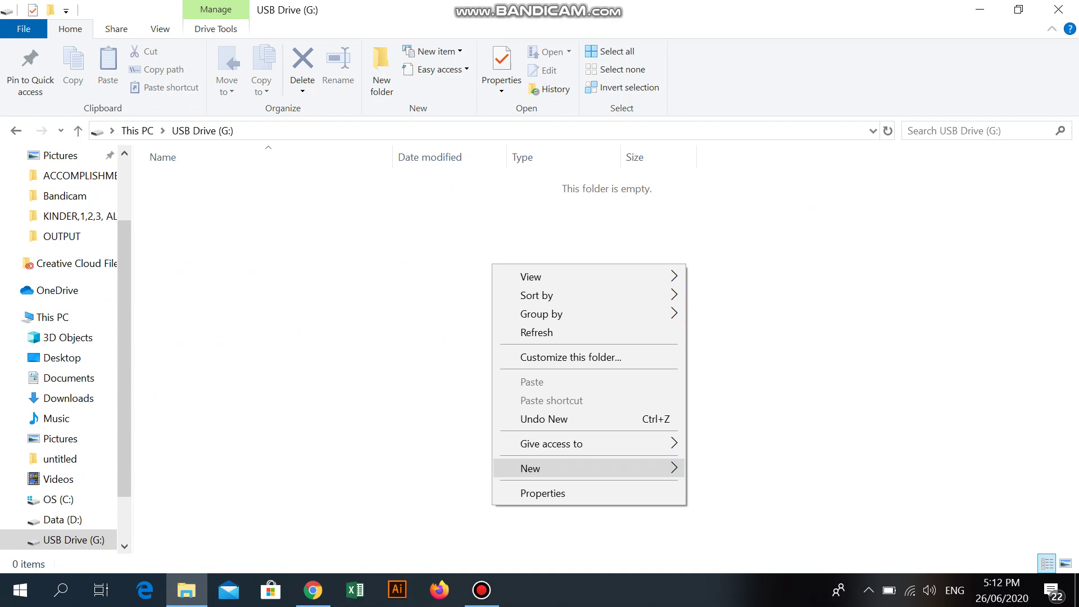
{"action": "mouse_move", "coordinate": [530, 469]}
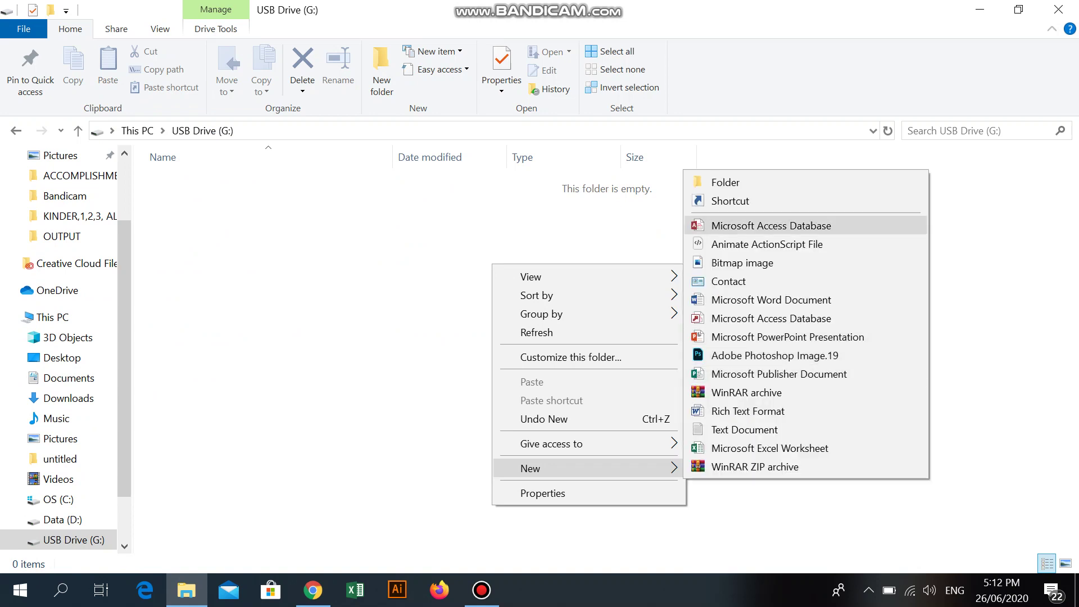
{"action": "left_click", "coordinate": [725, 183]}
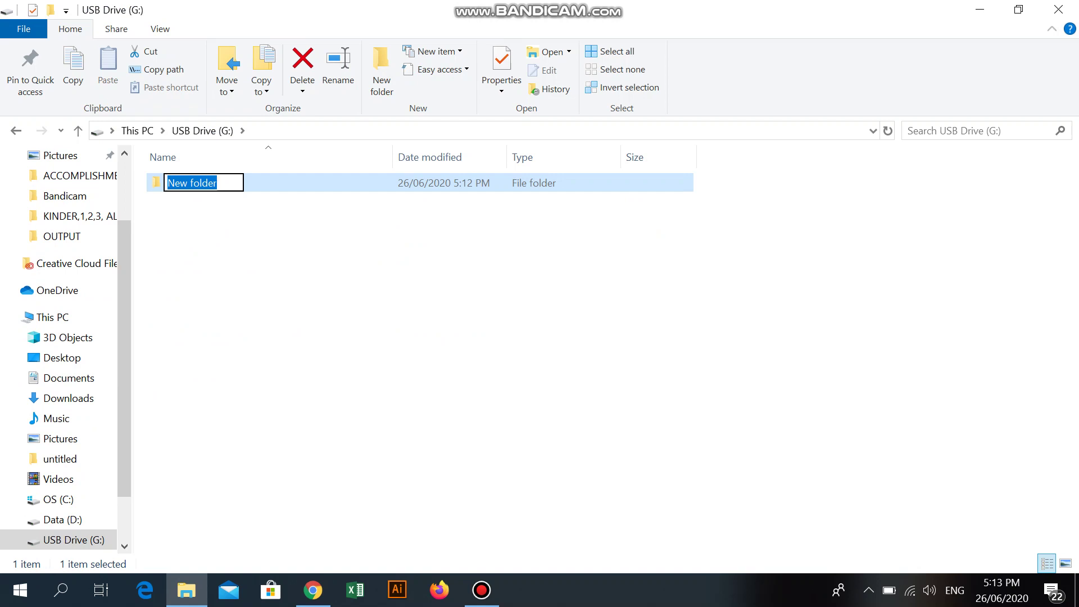
{"action": "type", "text": "PUT Y"}
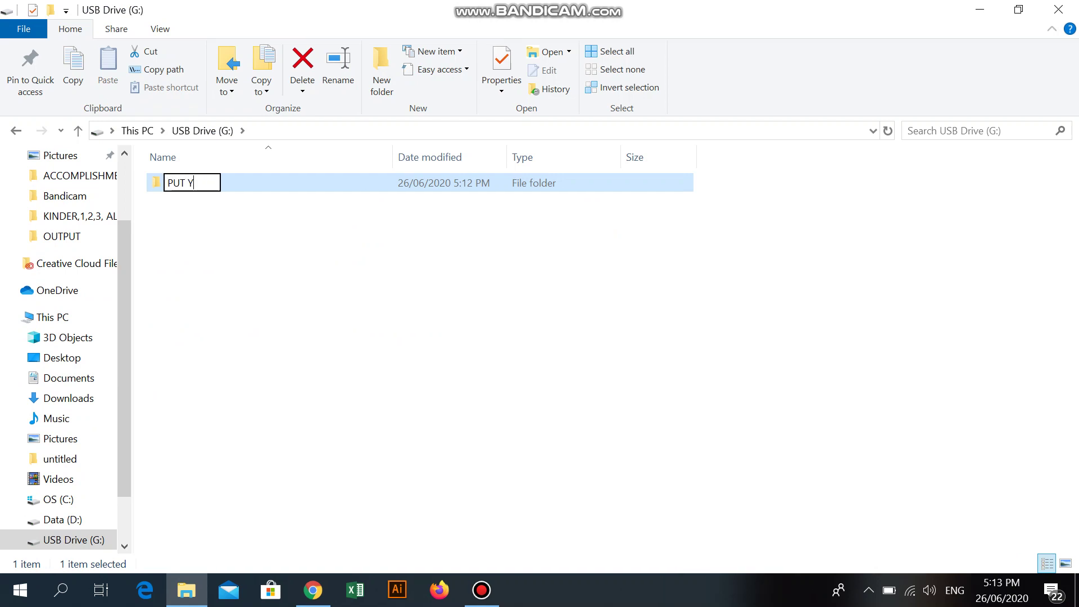
{"action": "type", "text": "OUR F"}
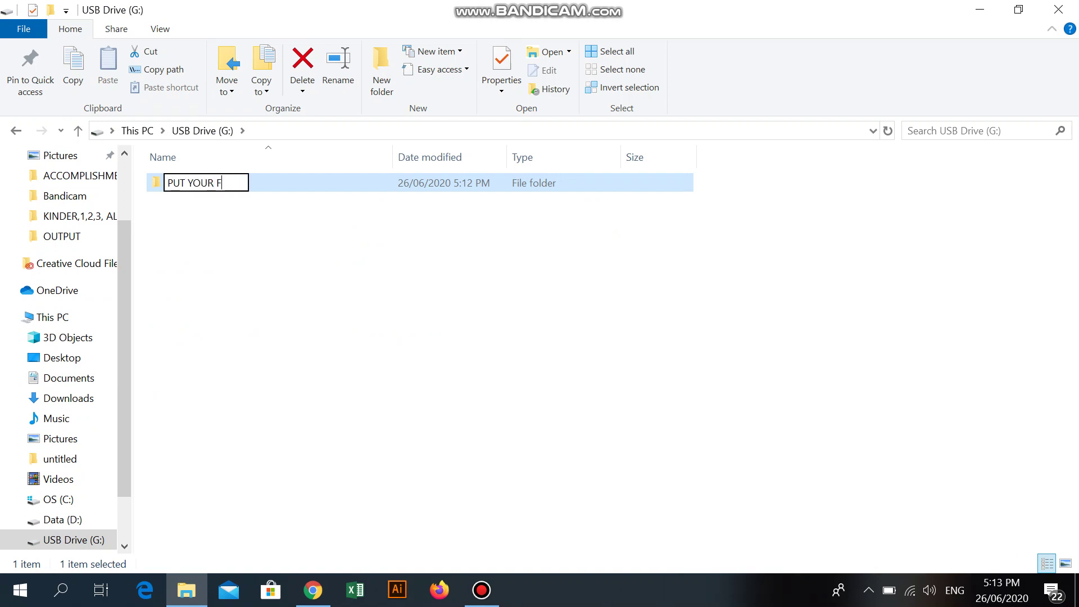
{"action": "type", "text": "ILES HERE"}
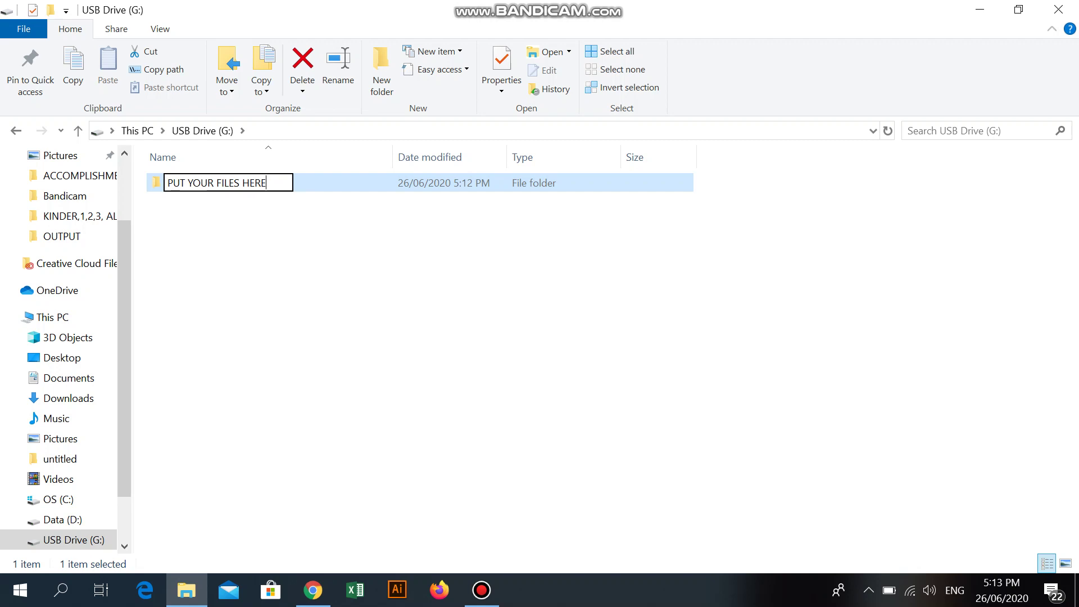
{"action": "key", "text": "Return"}
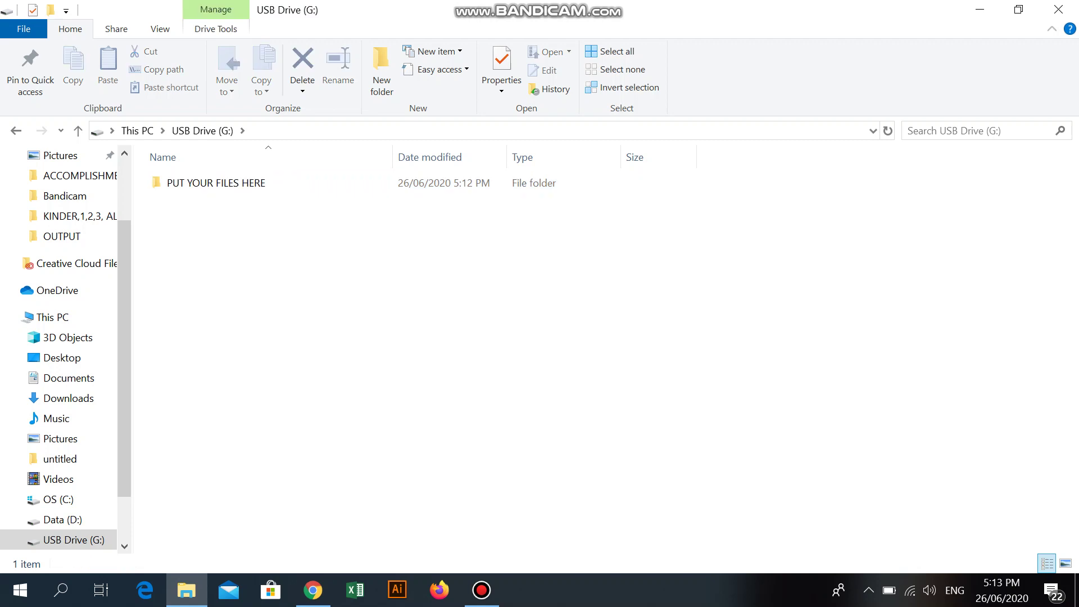
Edit the security permissions of USB Drive (G:) so that Everyone is no longer allowed Write access
{"action": "right_click", "coordinate": [449, 331]}
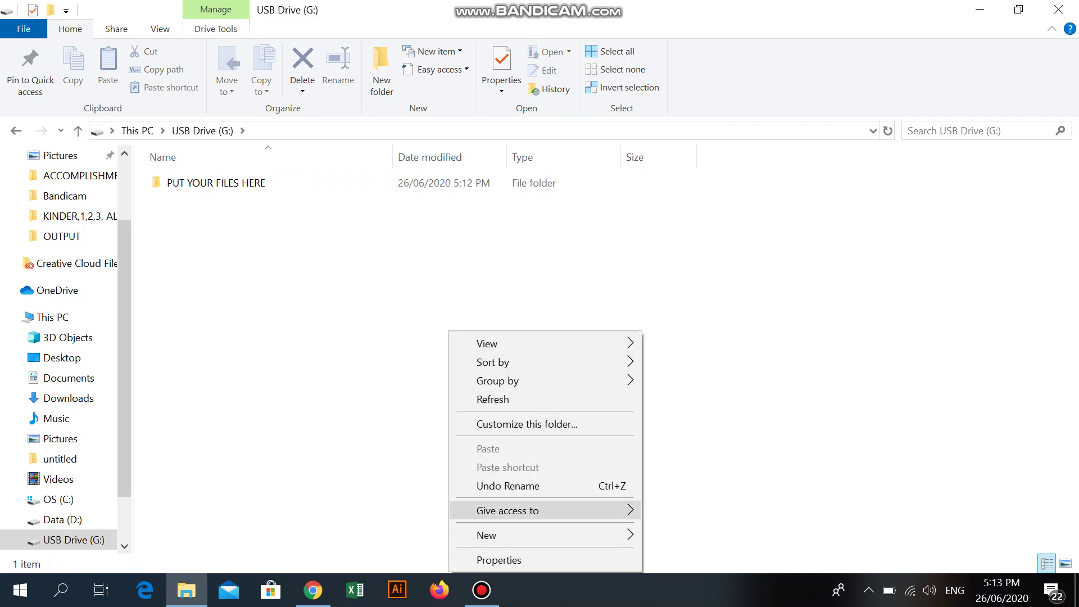
{"action": "right_click", "coordinate": [662, 205]}
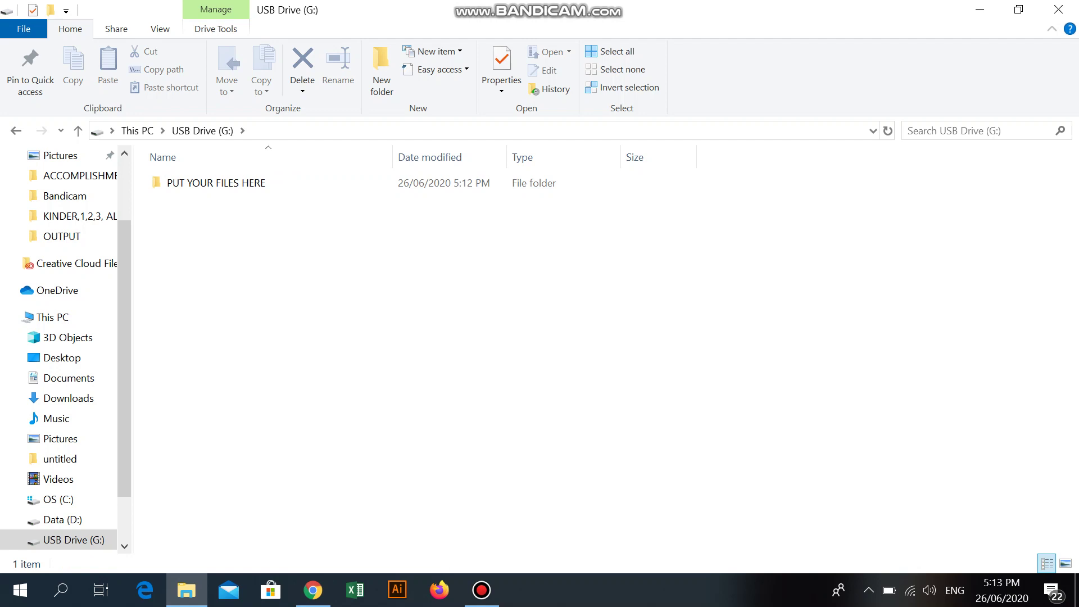
{"action": "left_click", "coordinate": [713, 434]}
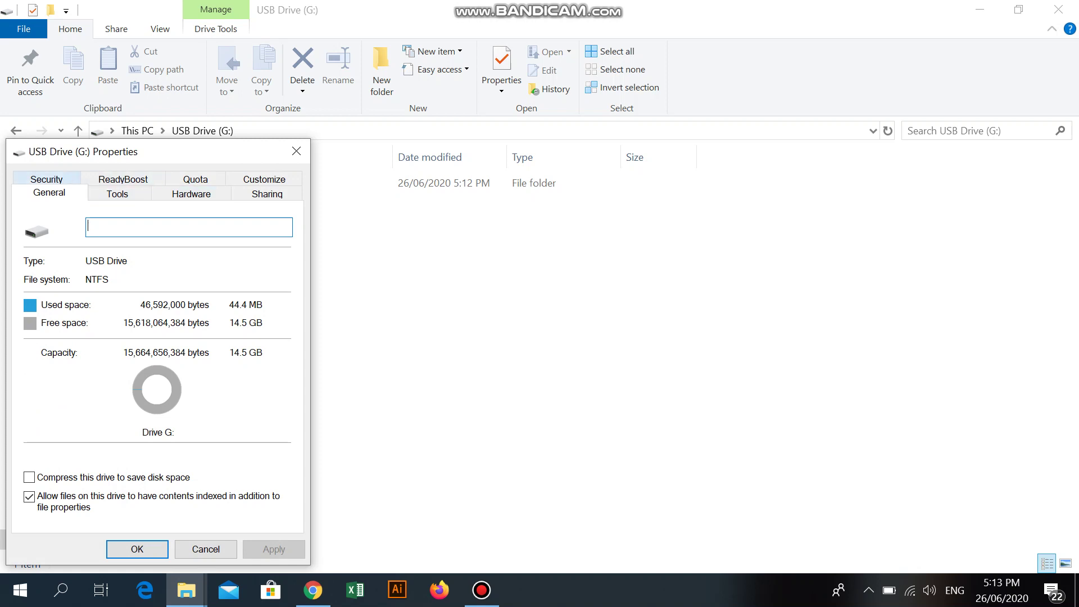
{"action": "left_click", "coordinate": [46, 178]}
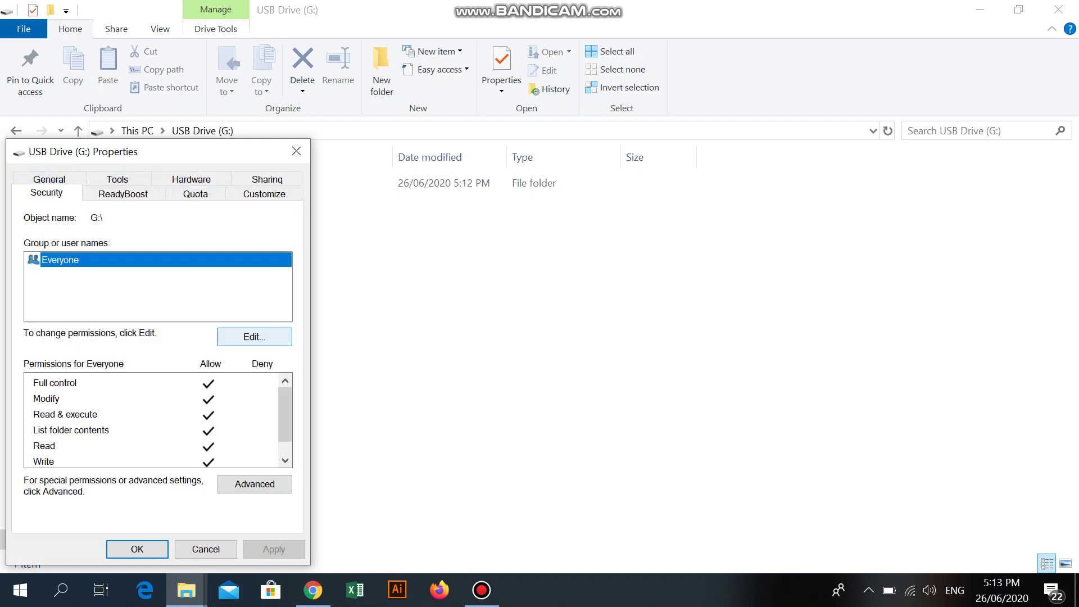
{"action": "left_click", "coordinate": [255, 337]}
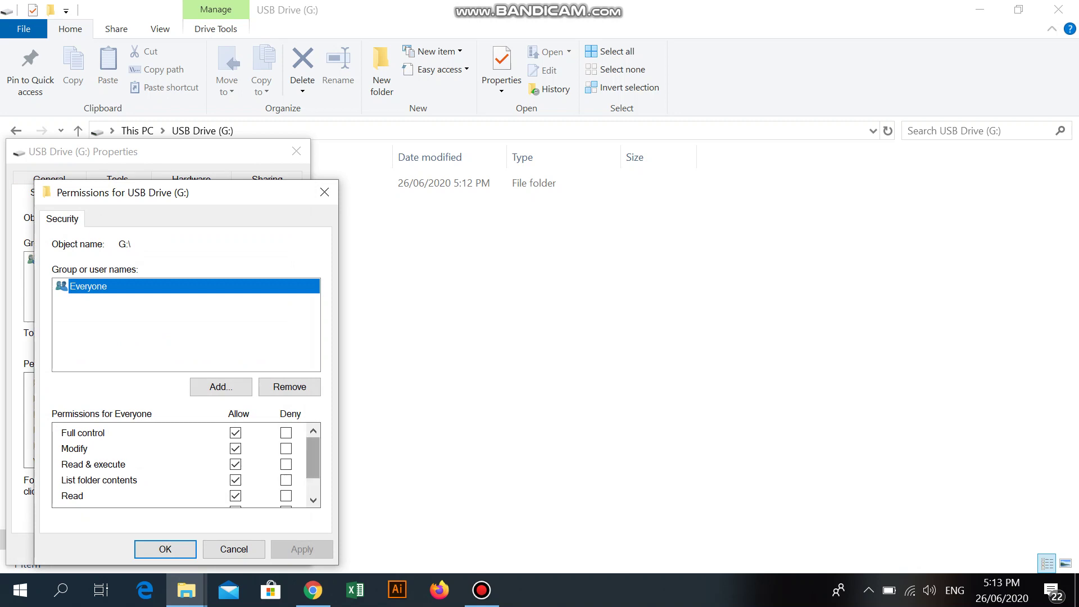
{"action": "left_click_drag", "start_coordinate": [313, 459], "coordinate": [313, 474]}
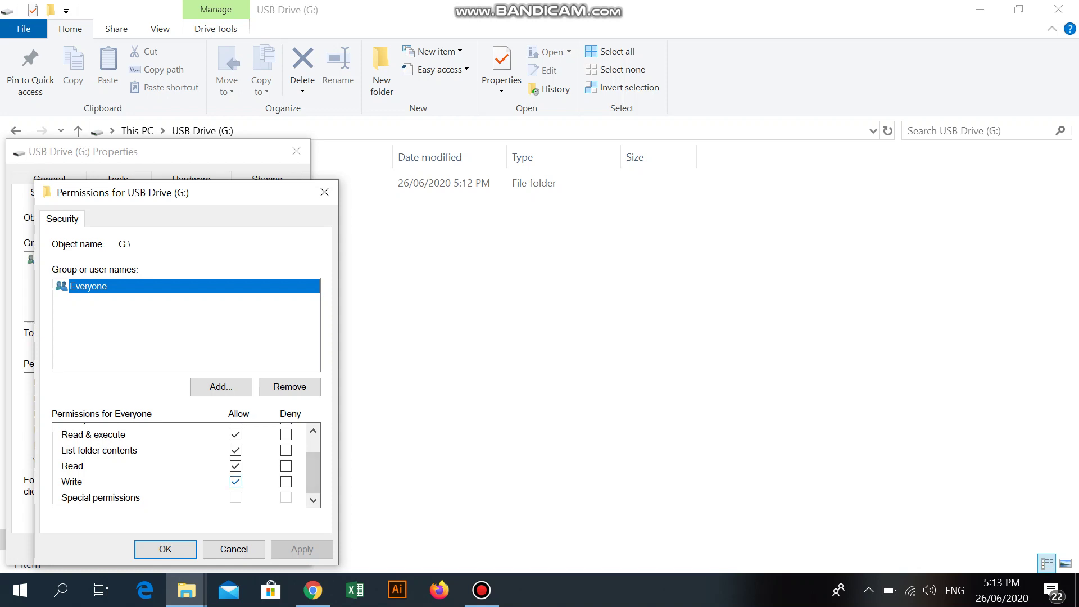
{"action": "left_click", "coordinate": [235, 482]}
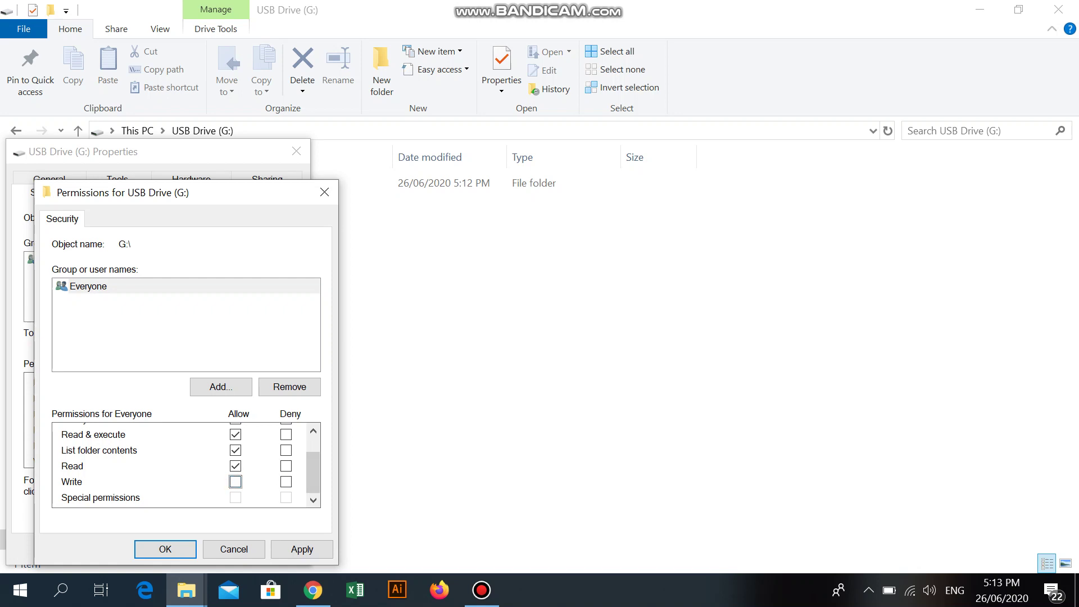
{"action": "left_click_drag", "start_coordinate": [313, 472], "coordinate": [313, 457]}
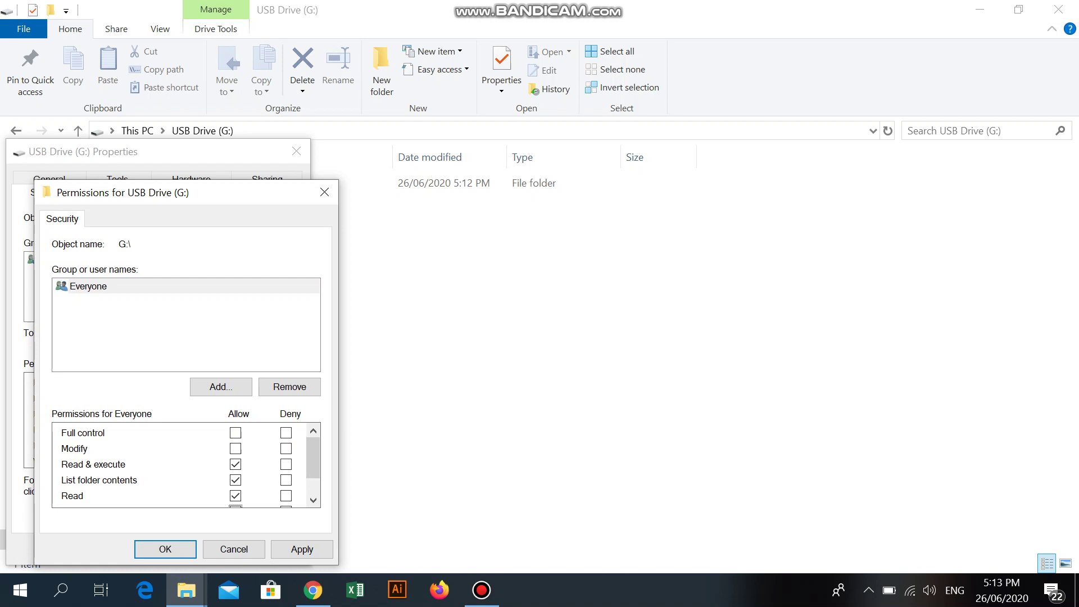
Apply the drive's permission change, continue past the security error, and close the permissions and properties dialogs
{"action": "left_click", "coordinate": [302, 549]}
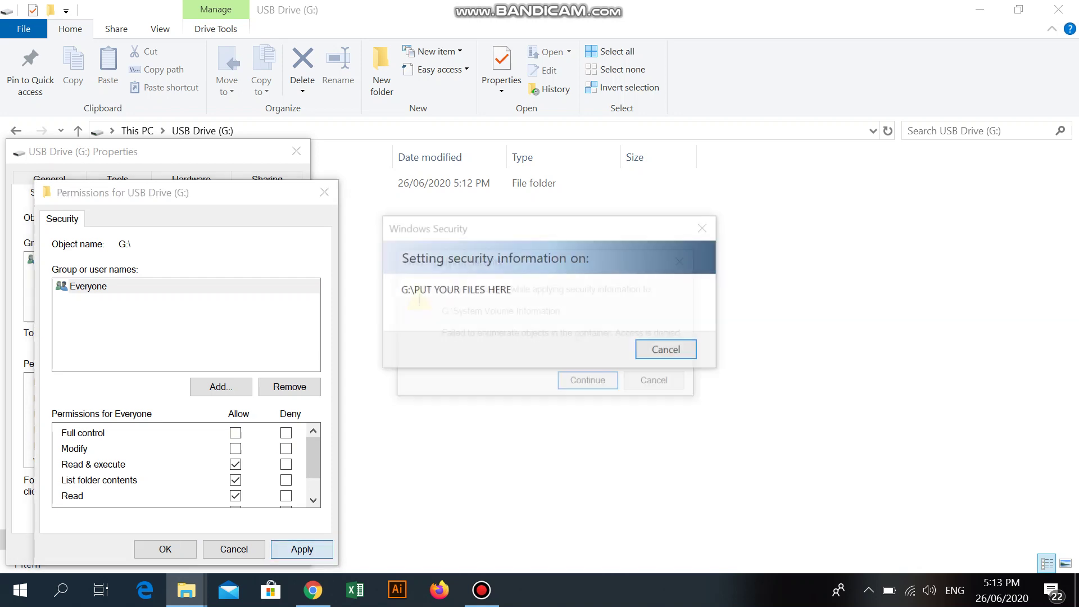
{"action": "key", "text": "Return"}
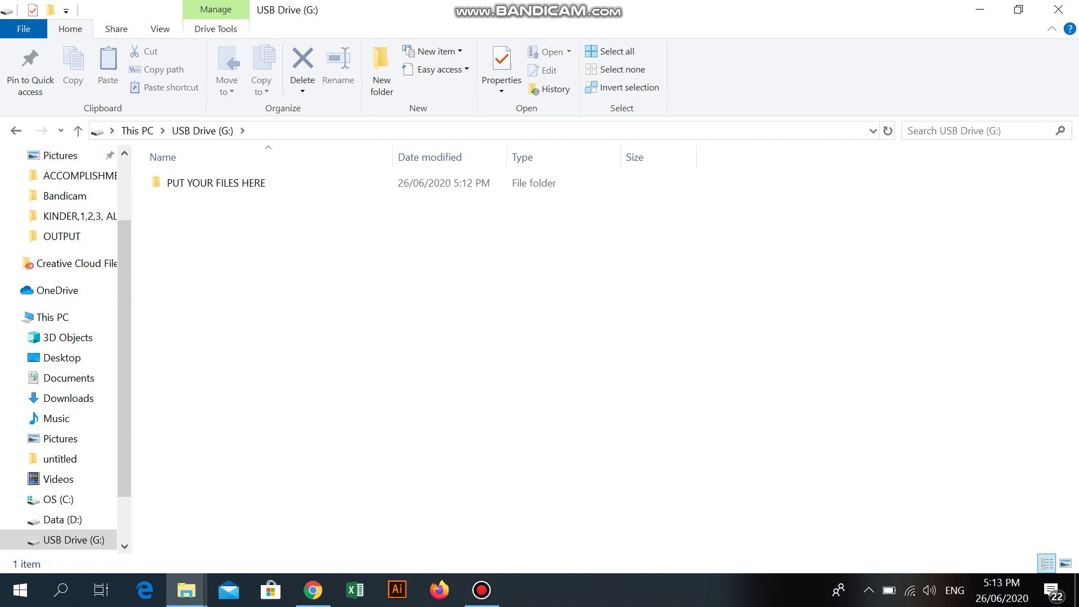
{"action": "left_click", "coordinate": [1019, 9]}
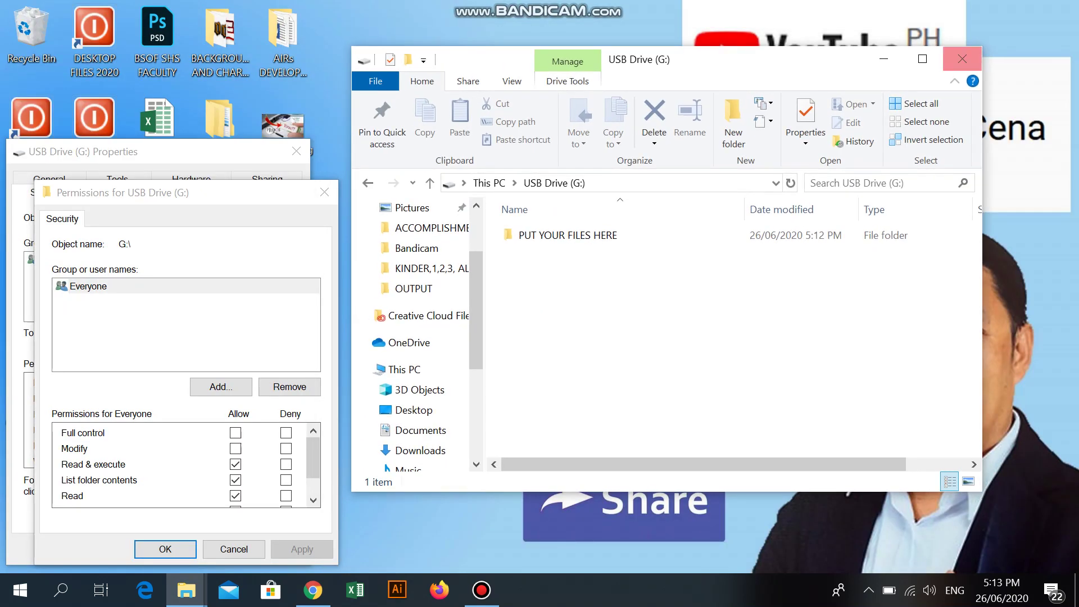
{"action": "left_click", "coordinate": [171, 550]}
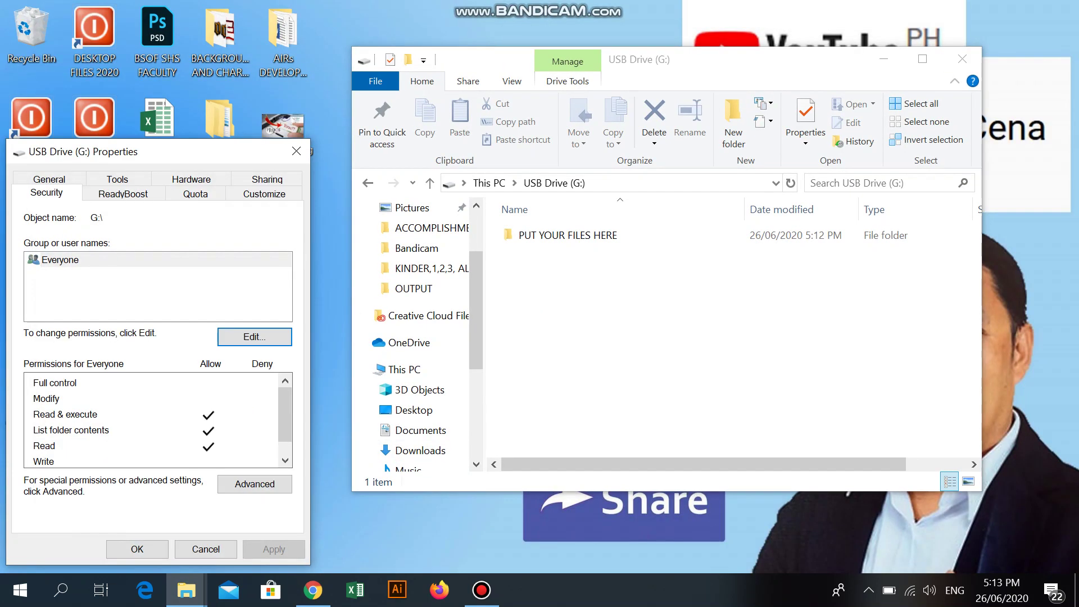
{"action": "left_click", "coordinate": [147, 549]}
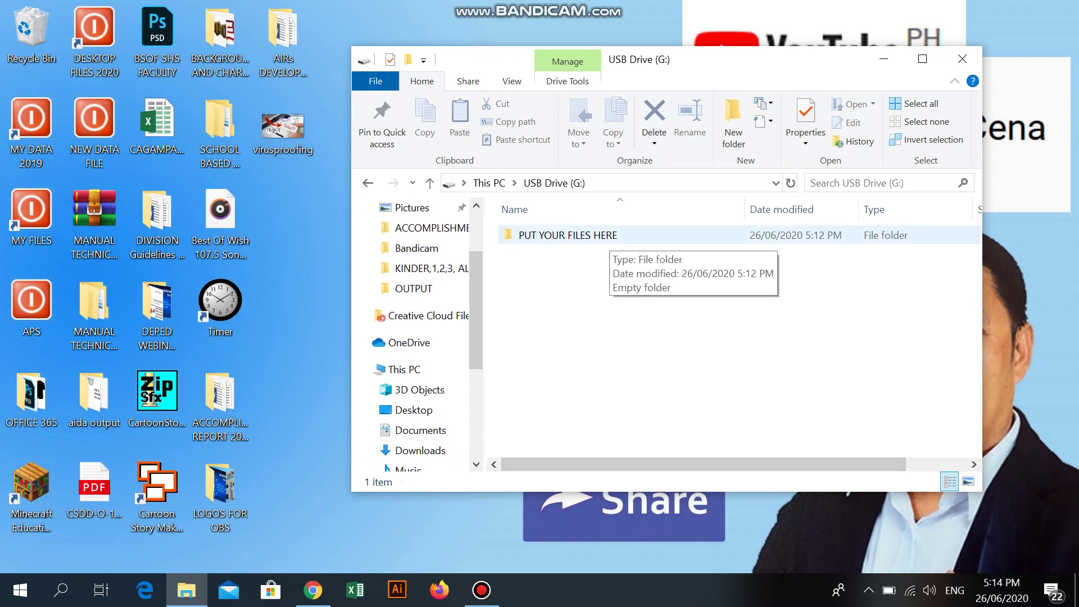
Open the PUT YOUR FILES HERE folder and edit its security permissions to allow Everyone Full control
{"action": "double_click", "coordinate": [609, 239]}
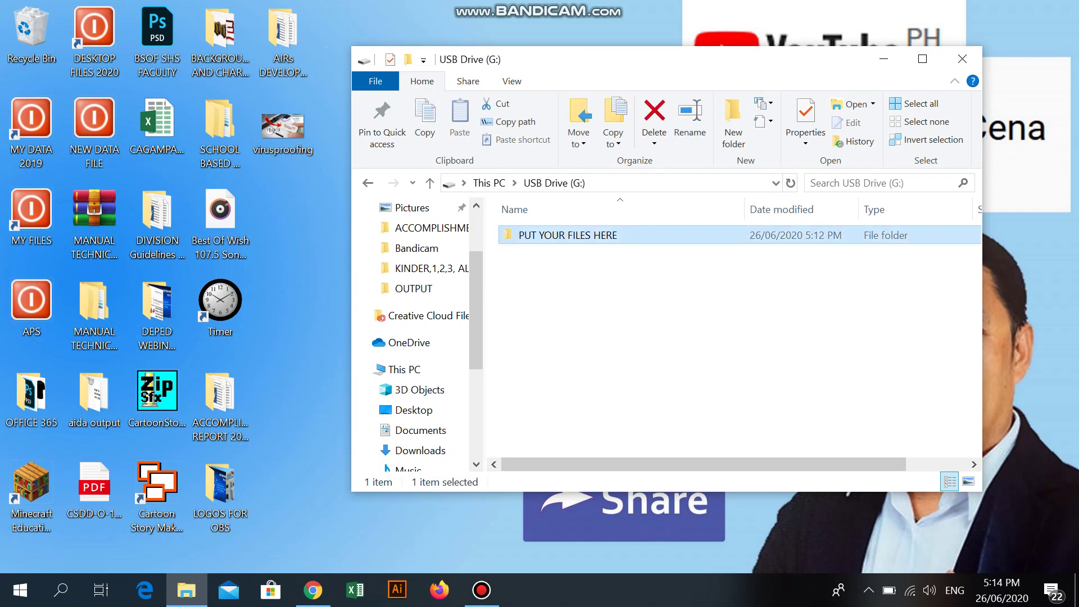
{"action": "left_click_drag", "start_coordinate": [688, 65], "coordinate": [342, 30]}
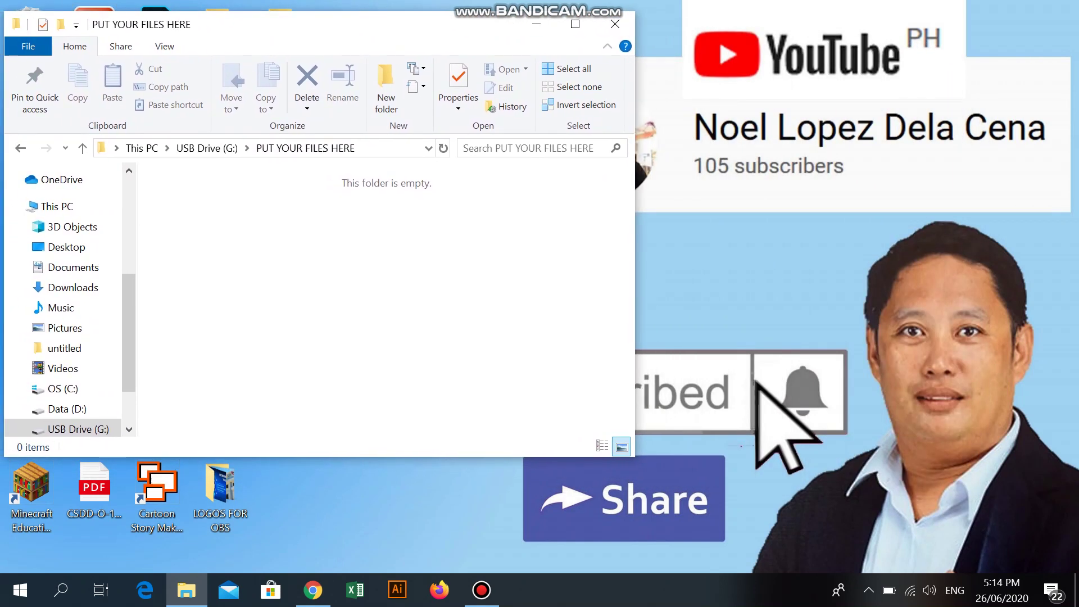
{"action": "right_click", "coordinate": [284, 265]}
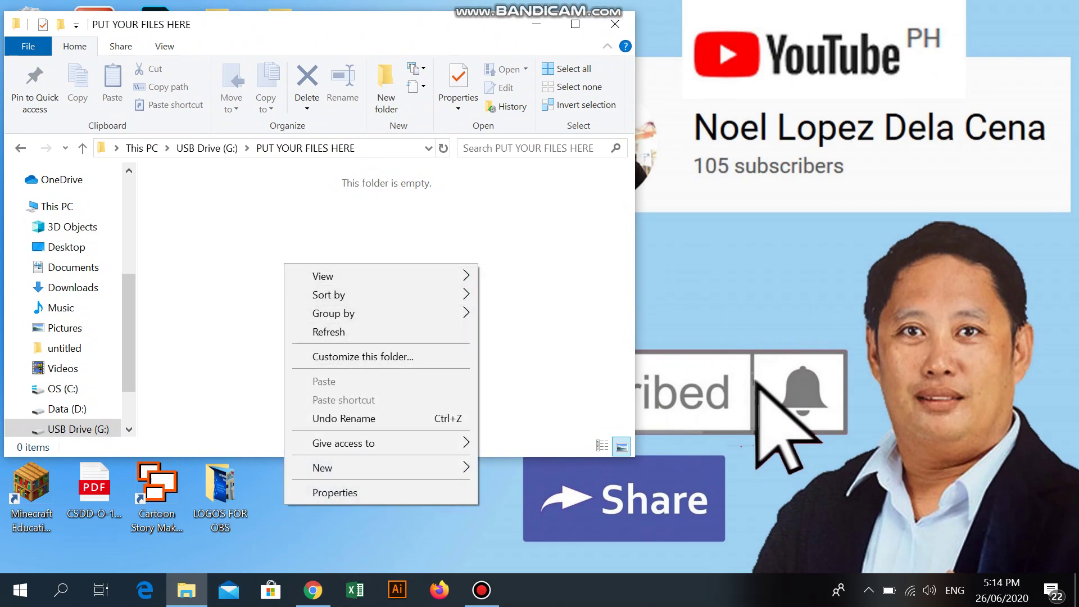
{"action": "key", "text": "Return"}
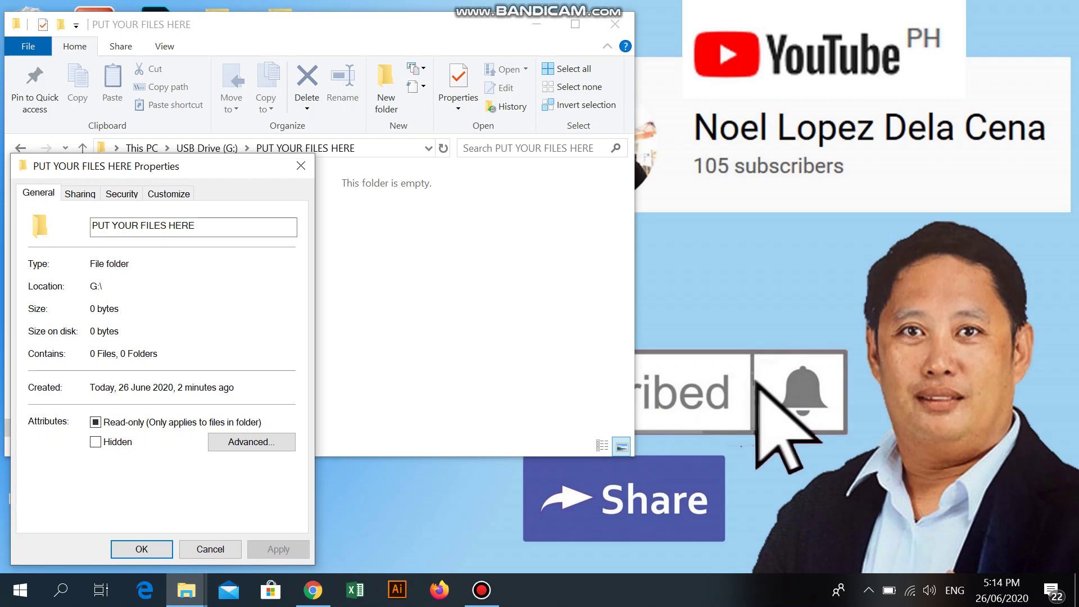
{"action": "left_click", "coordinate": [121, 194]}
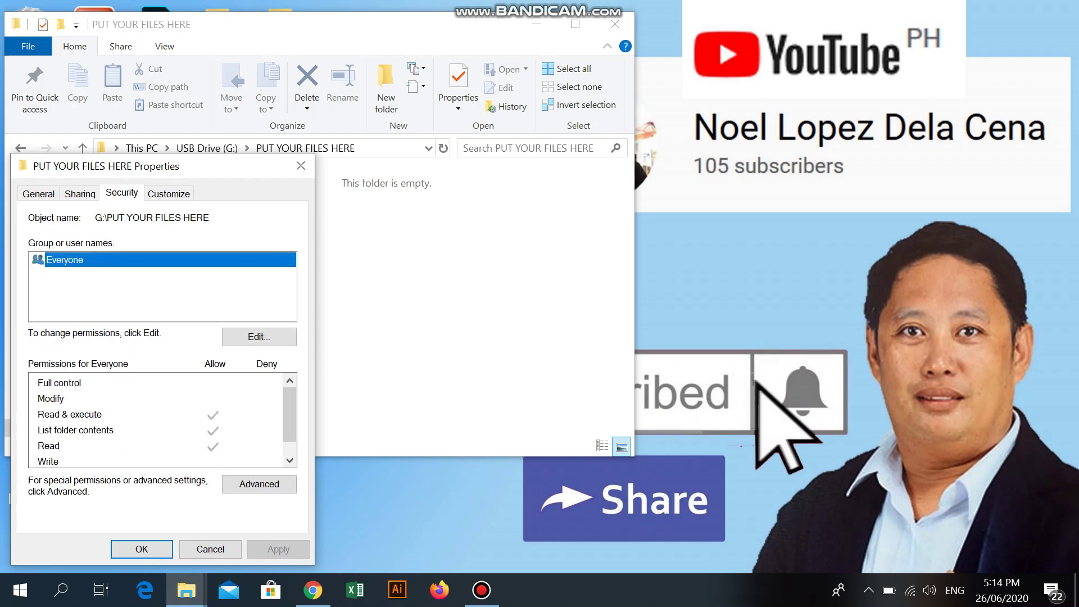
{"action": "left_click", "coordinate": [259, 337]}
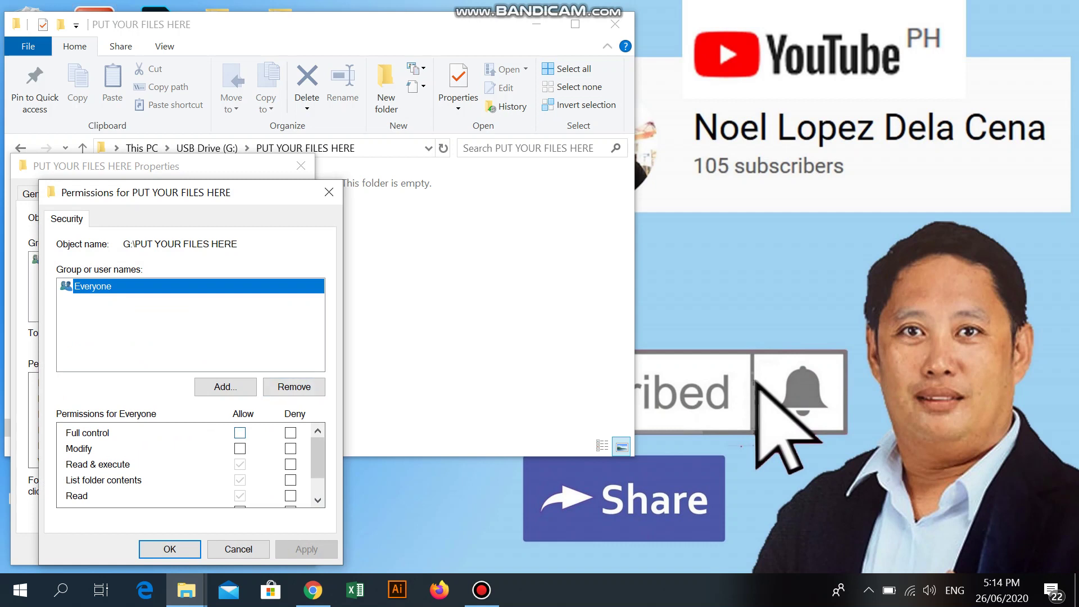
{"action": "left_click", "coordinate": [240, 433]}
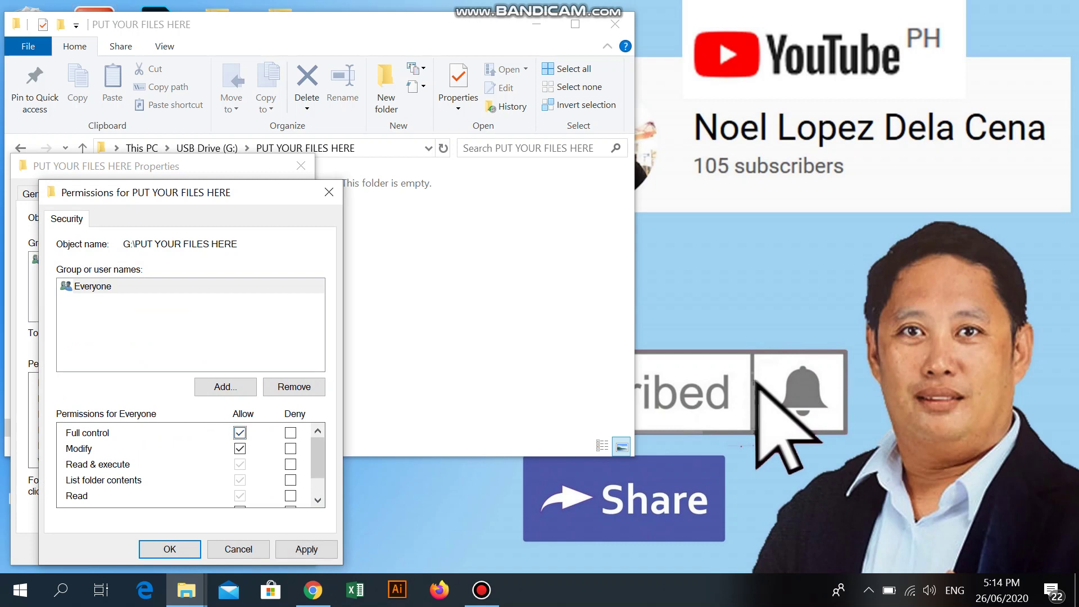
{"action": "left_click_drag", "start_coordinate": [318, 458], "coordinate": [317, 475]}
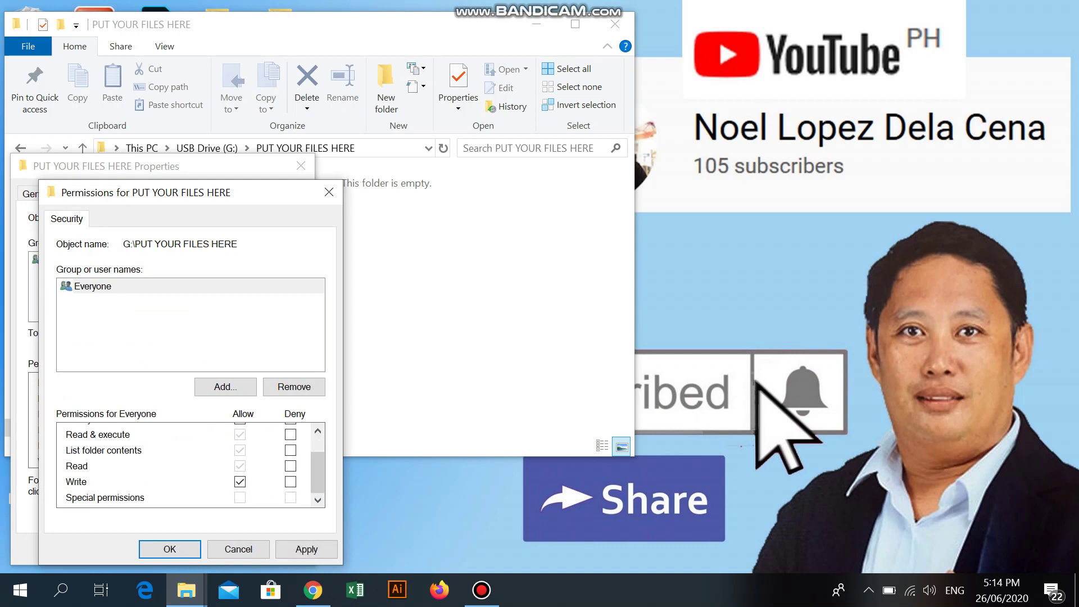
Apply the folder's permissions, close its permissions and properties dialogs, and move the folder window toward the middle of the desktop
{"action": "left_click", "coordinate": [306, 549]}
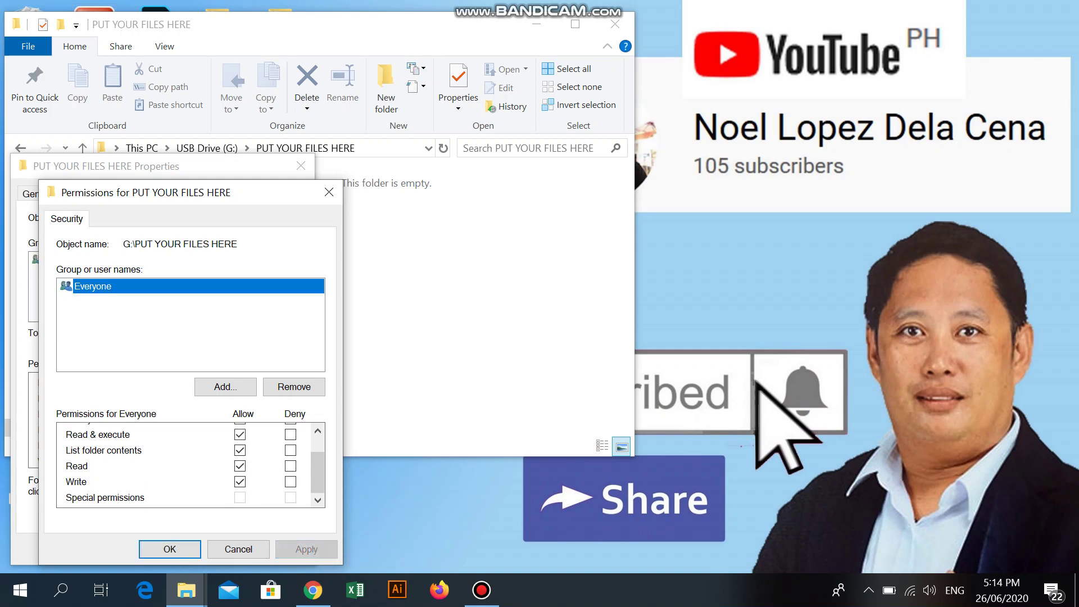
{"action": "left_click", "coordinate": [170, 550]}
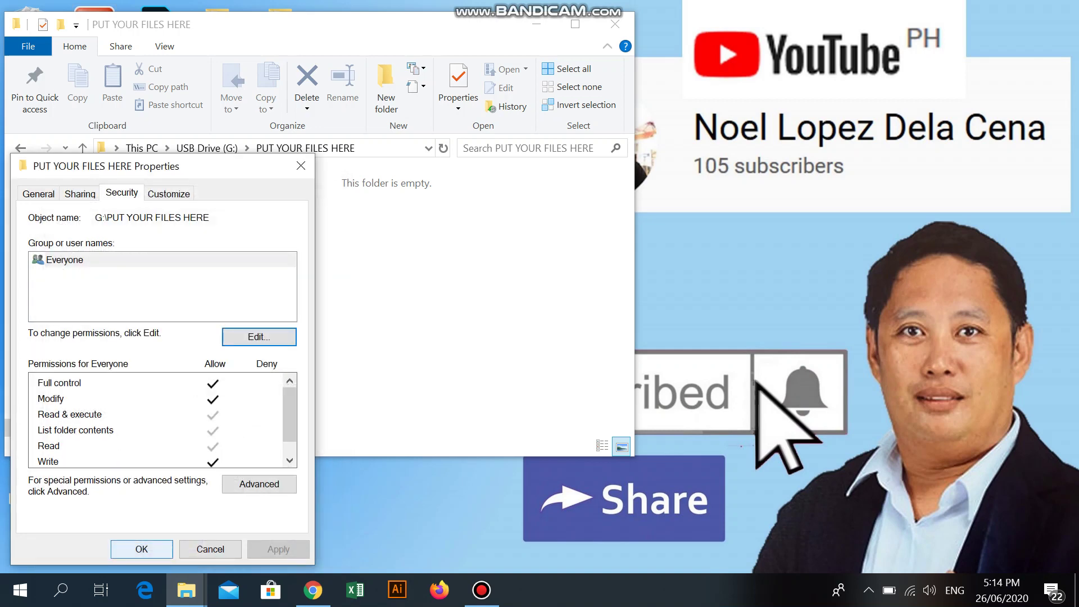
{"action": "left_click", "coordinate": [142, 549]}
{"action": "left_click_drag", "start_coordinate": [386, 29], "coordinate": [624, 55]}
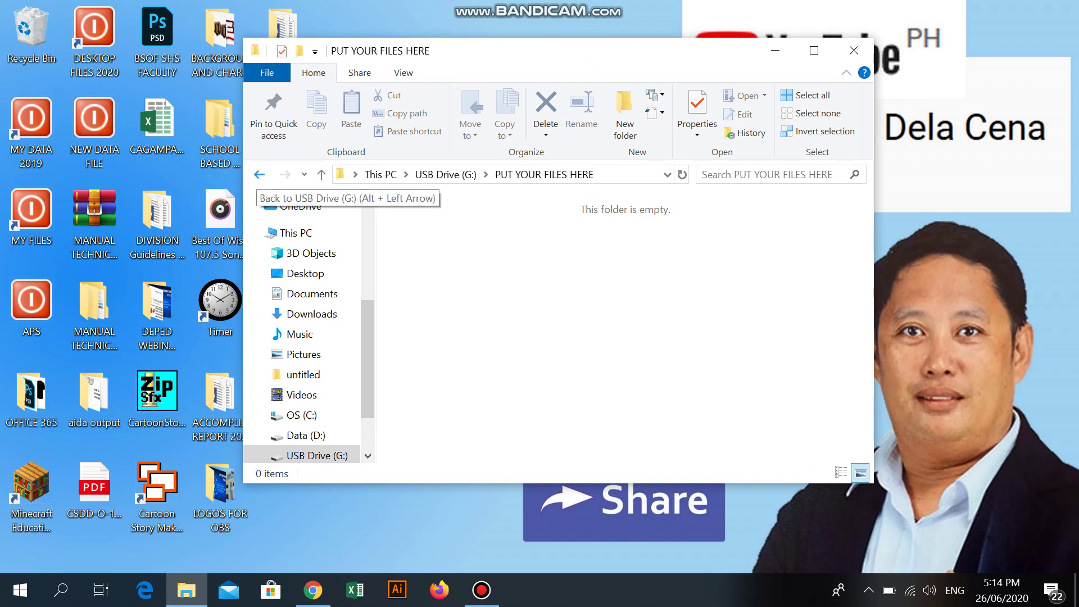
Try to copy the virusproofing image from the desktop into the root of USB Drive (G:), then cancel the copy
{"action": "left_click", "coordinate": [259, 175]}
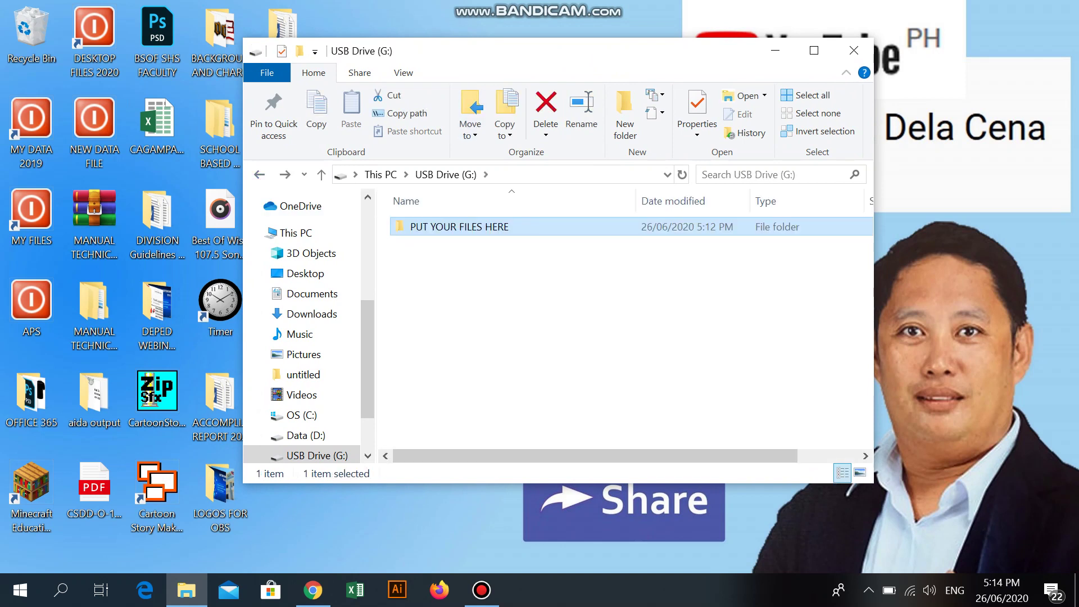
{"action": "left_click_drag", "start_coordinate": [507, 58], "coordinate": [649, 48]}
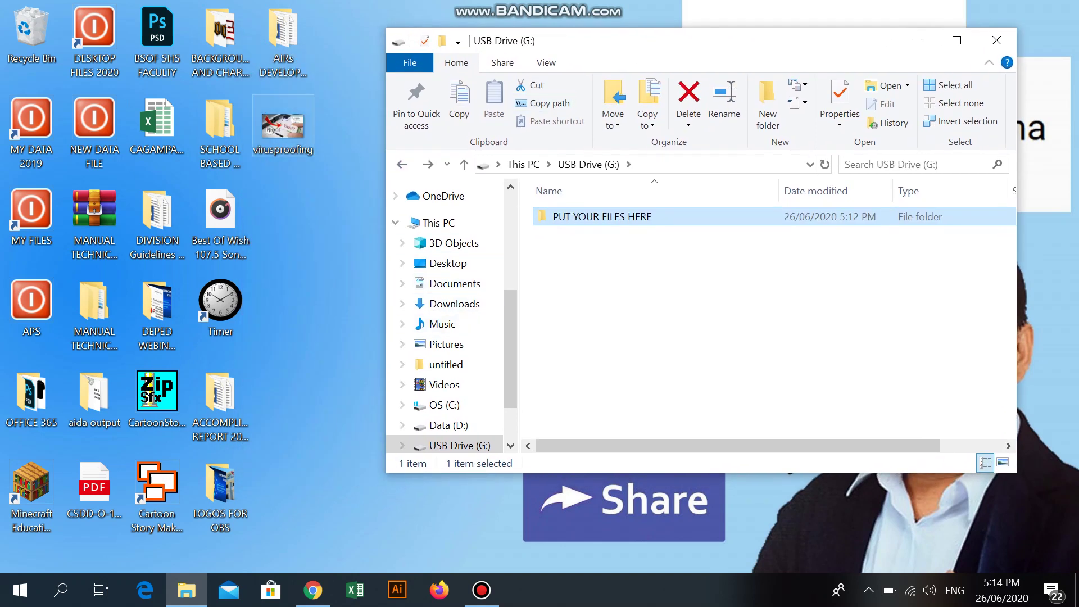
{"action": "left_click", "coordinate": [283, 127]}
{"action": "left_click_drag", "start_coordinate": [283, 126], "coordinate": [683, 316]}
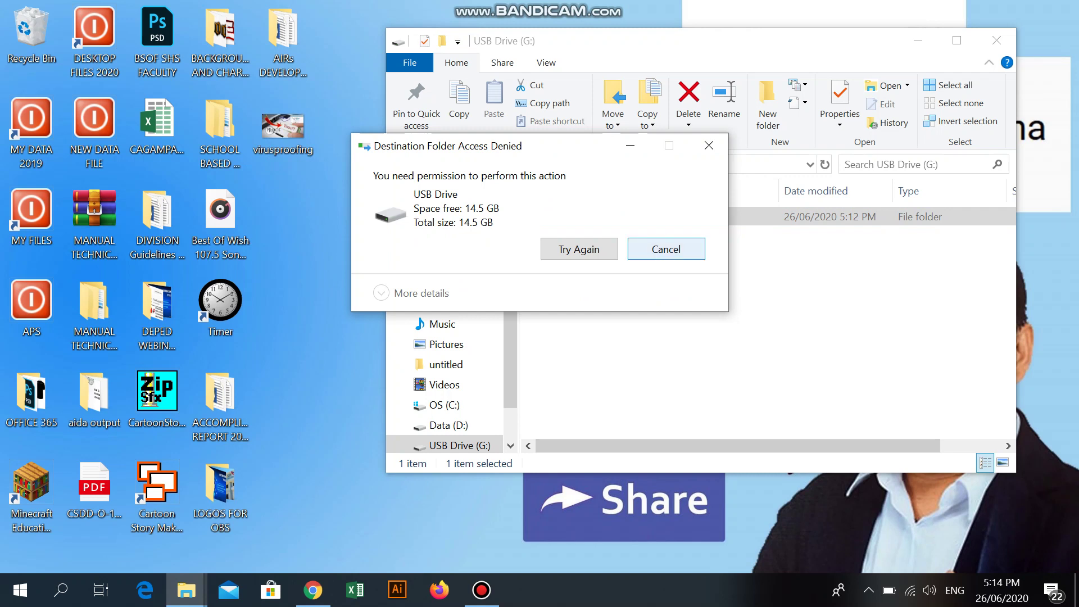
{"action": "left_click", "coordinate": [666, 249]}
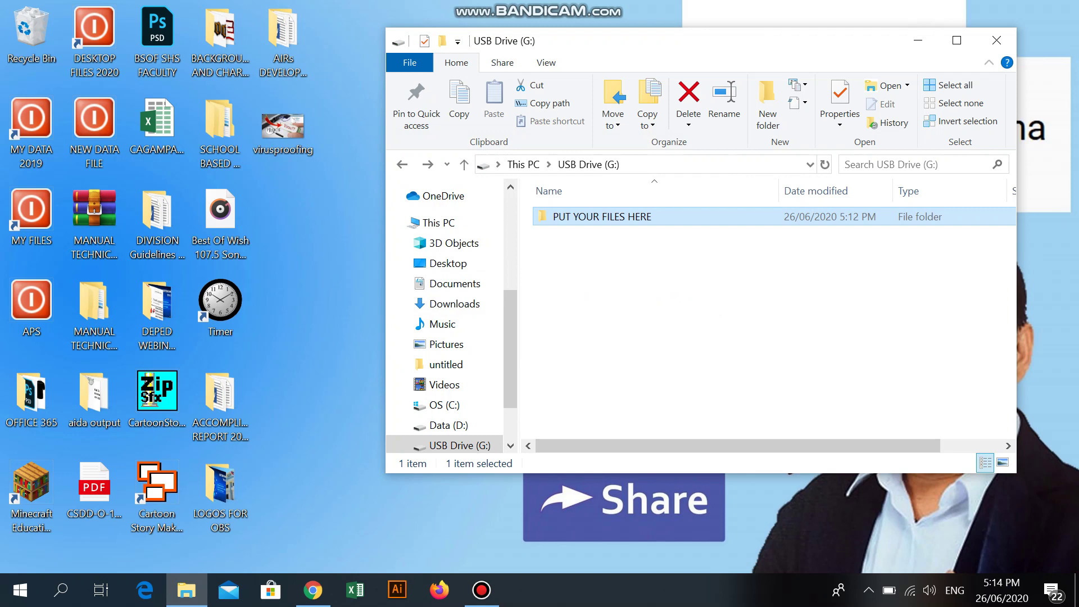
Copy the virusproofing image from the desktop into the PUT YOUR FILES HERE folder and return to the drive's root
{"action": "double_click", "coordinate": [612, 216]}
{"action": "left_click_drag", "start_coordinate": [280, 126], "coordinate": [634, 286]}
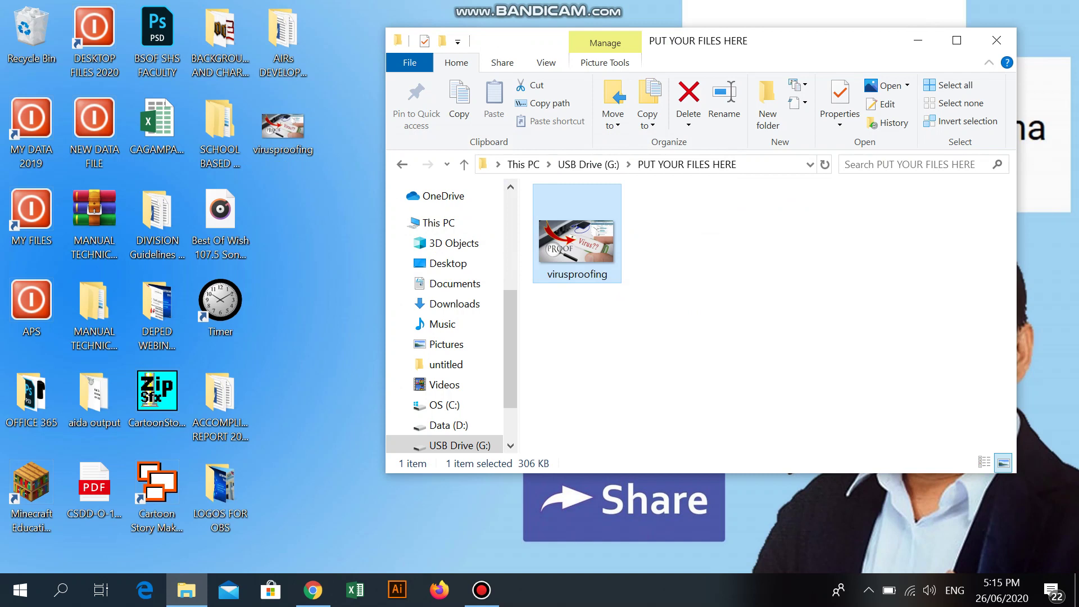
{"action": "left_click", "coordinate": [402, 164]}
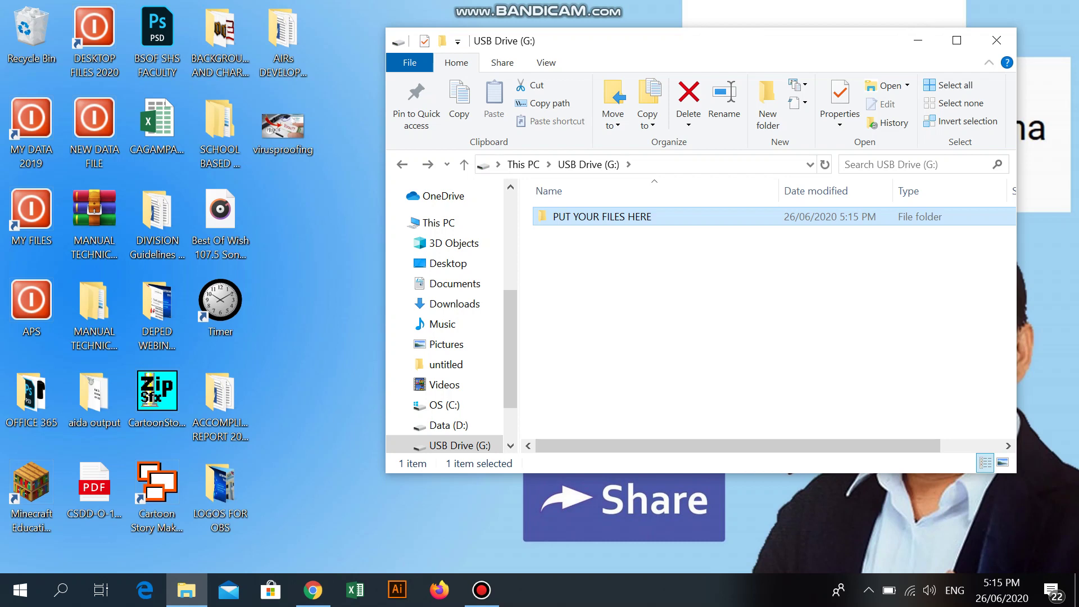
Reopen the PUT YOUR FILES HERE folder to check its contents, then go back up to the drives listed in This PC
{"action": "key", "text": "Return"}
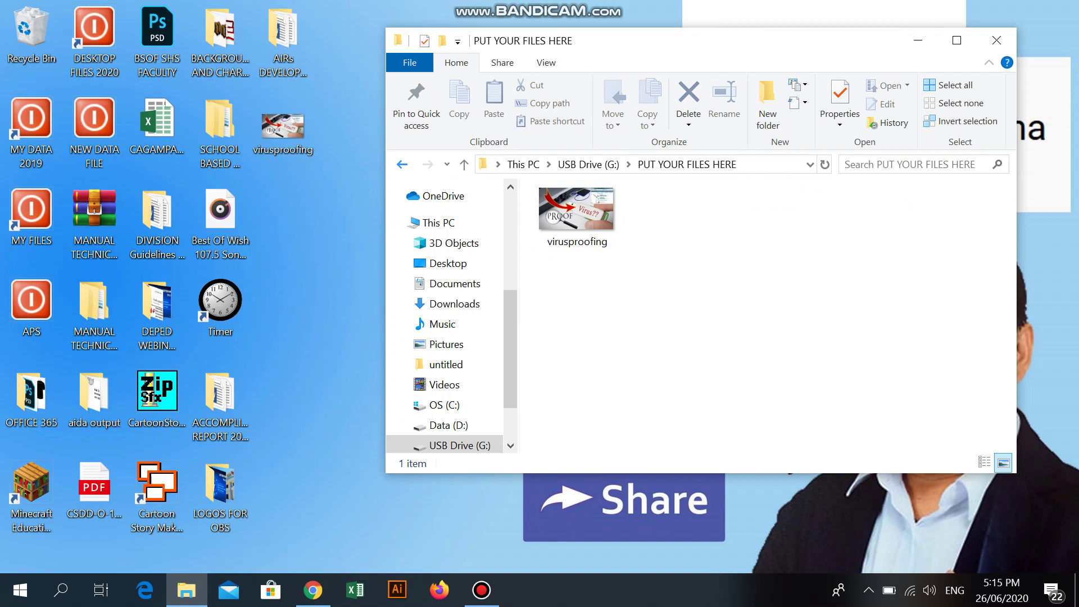
{"action": "key", "text": "alt+Left"}
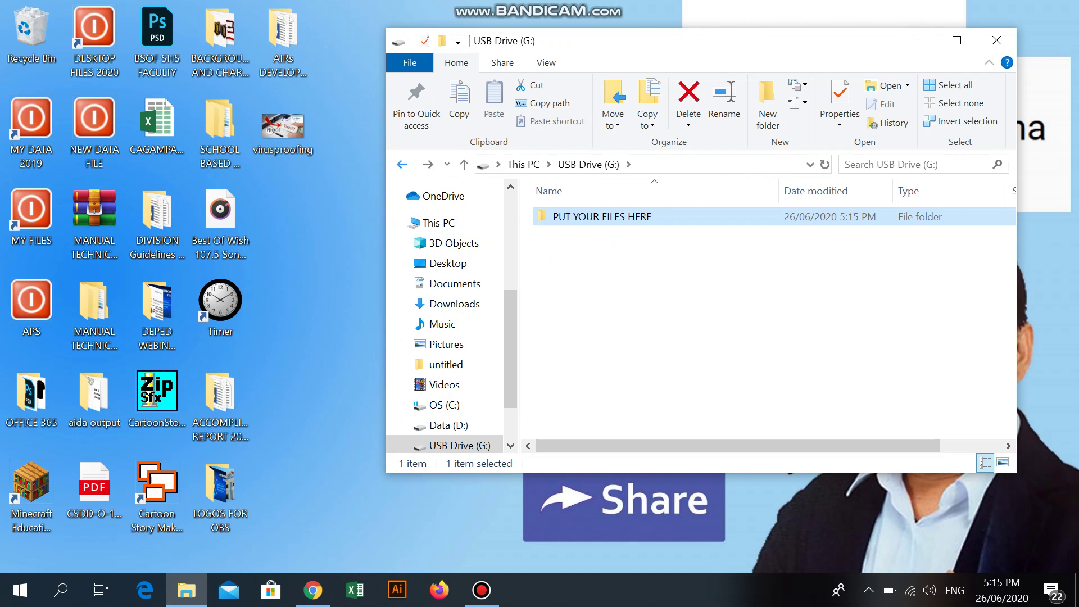
{"action": "key", "text": "alt+Up"}
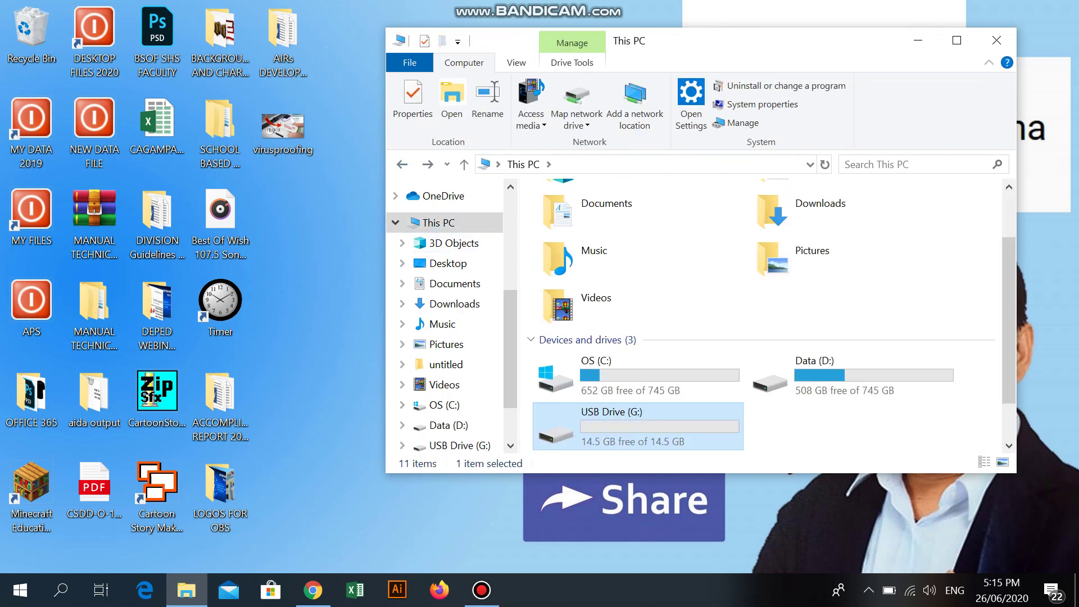
{"action": "scroll", "coordinate": [852, 307], "scroll_direction": "down", "scroll_amount": 1}
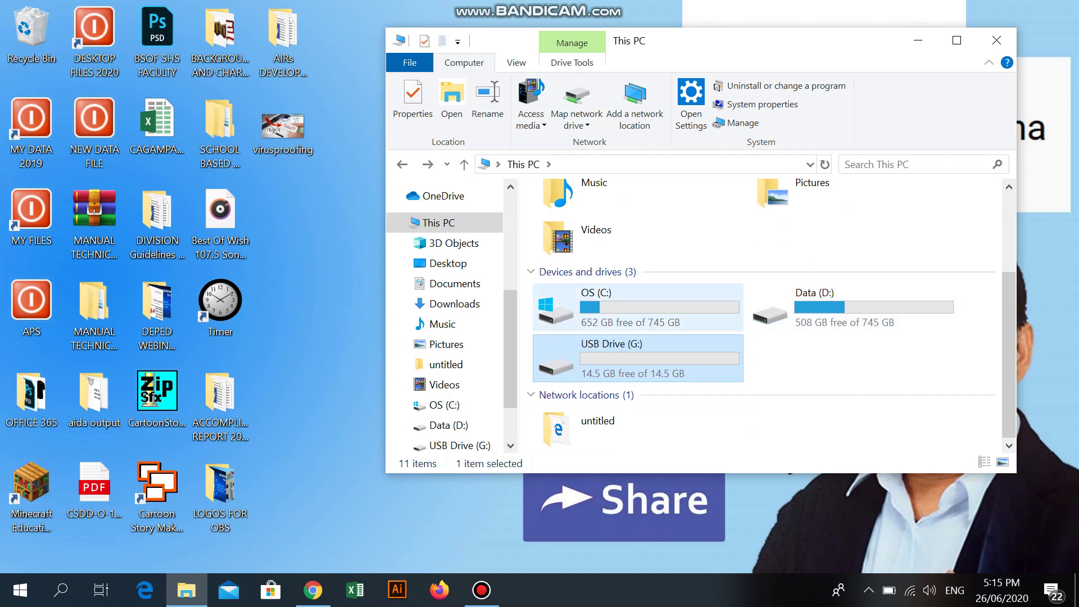